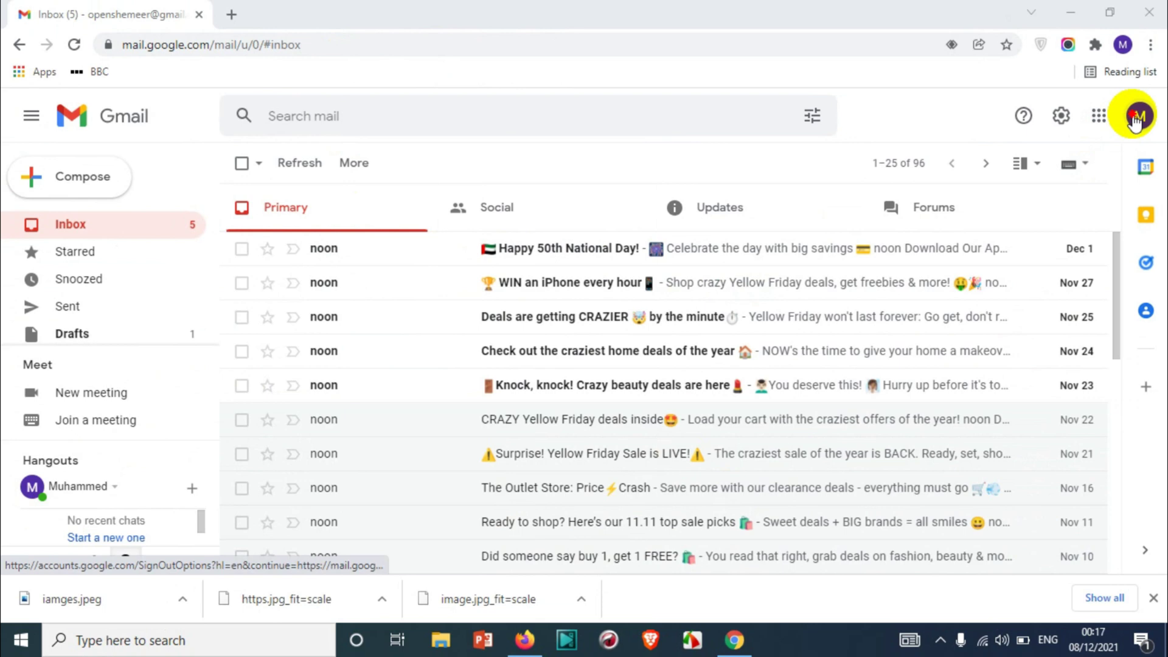
Toggle the account panel a few times to view the default 'M' avatar.
left_click(1140, 116)
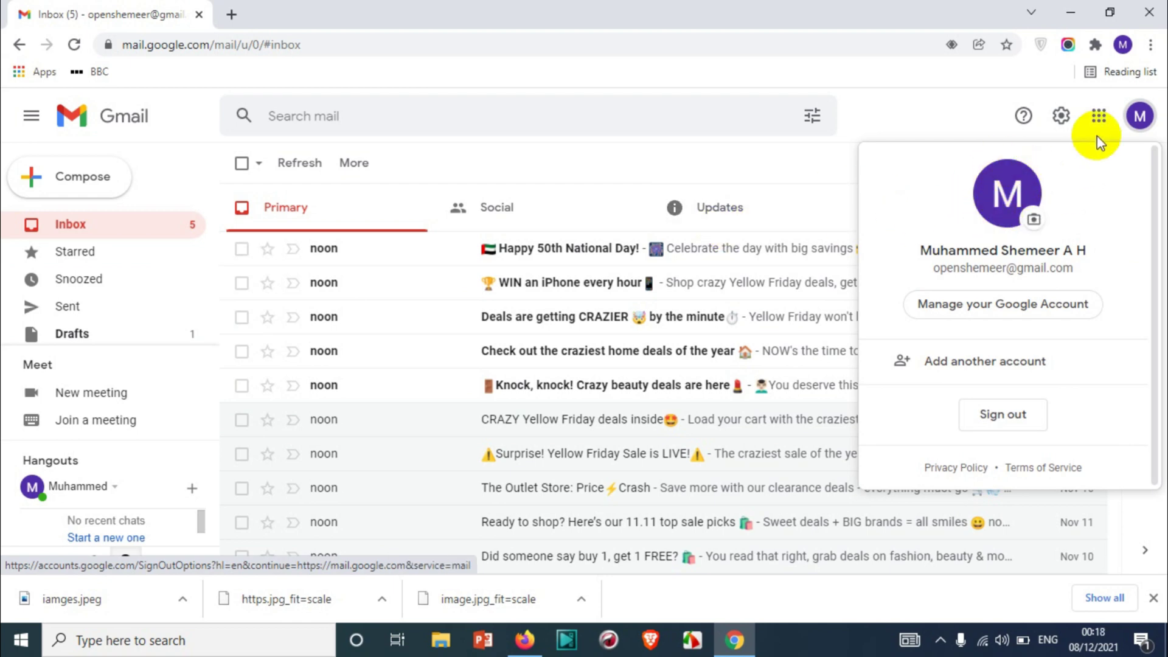
left_click(1136, 115)
left_click(1136, 116)
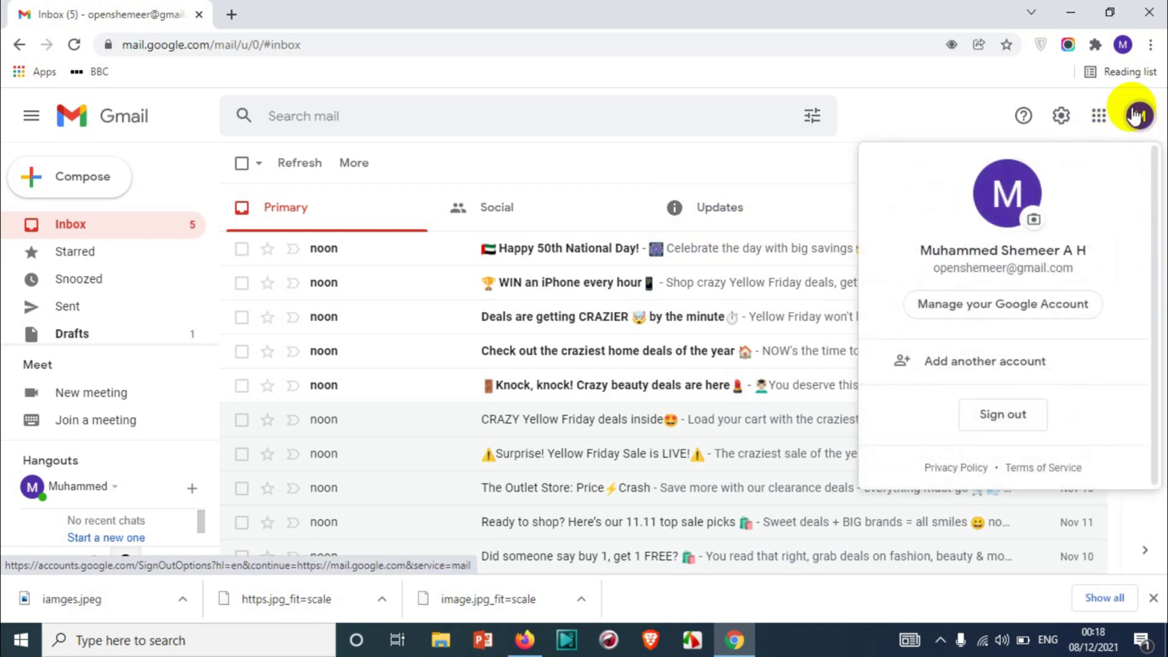
left_click(1135, 115)
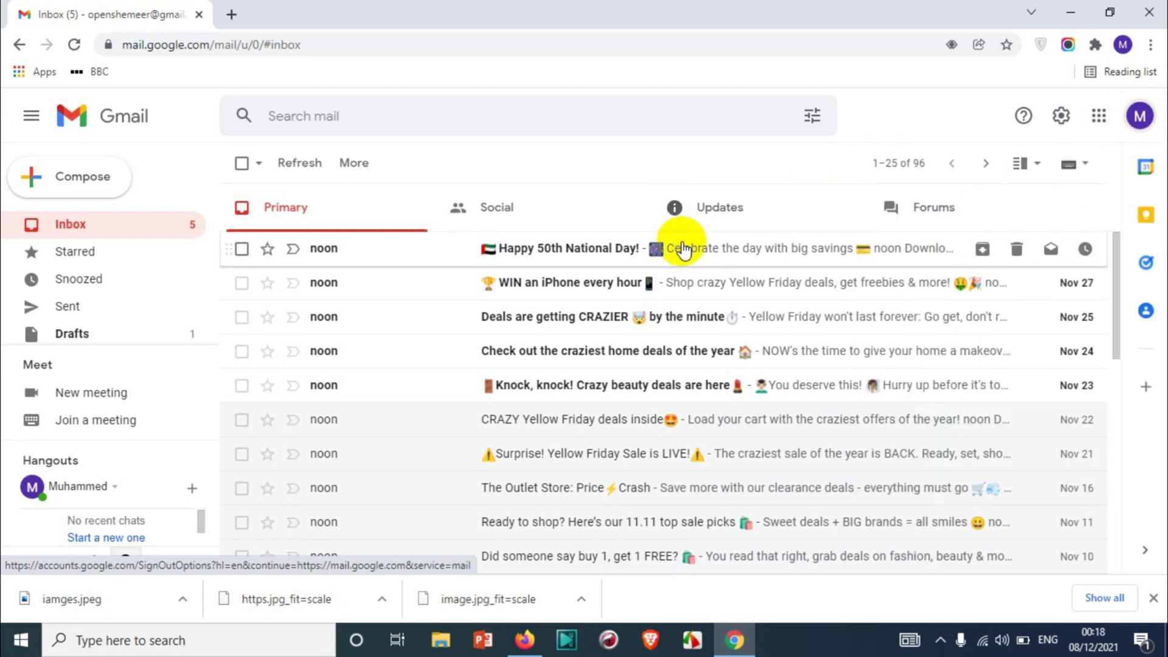
scroll(487, 268, "down", 6)
scroll(548, 350, "down", 5)
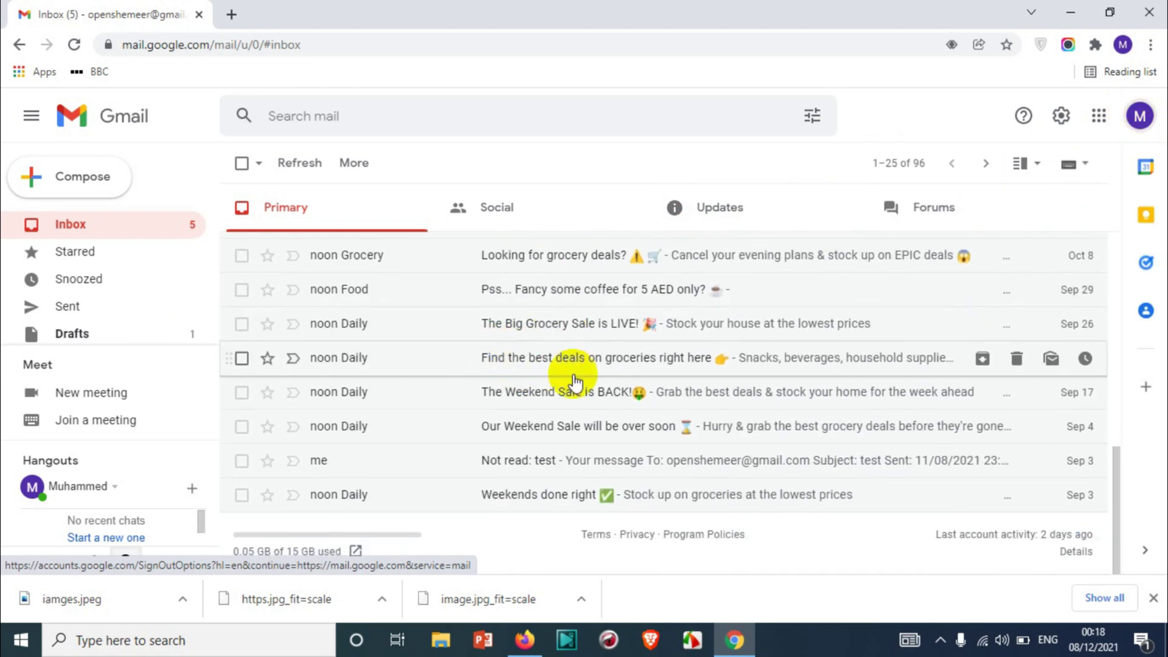
scroll(627, 341, "up", 10)
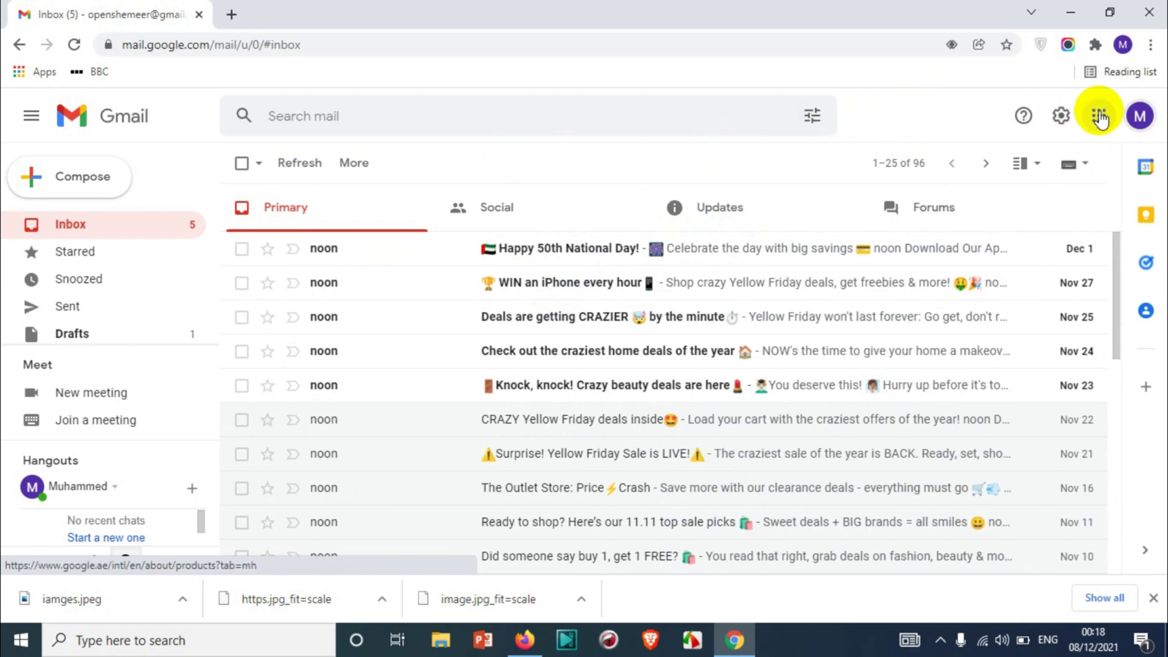
Reopen the account panel and open the Profile picture dialog.
left_click(1137, 116)
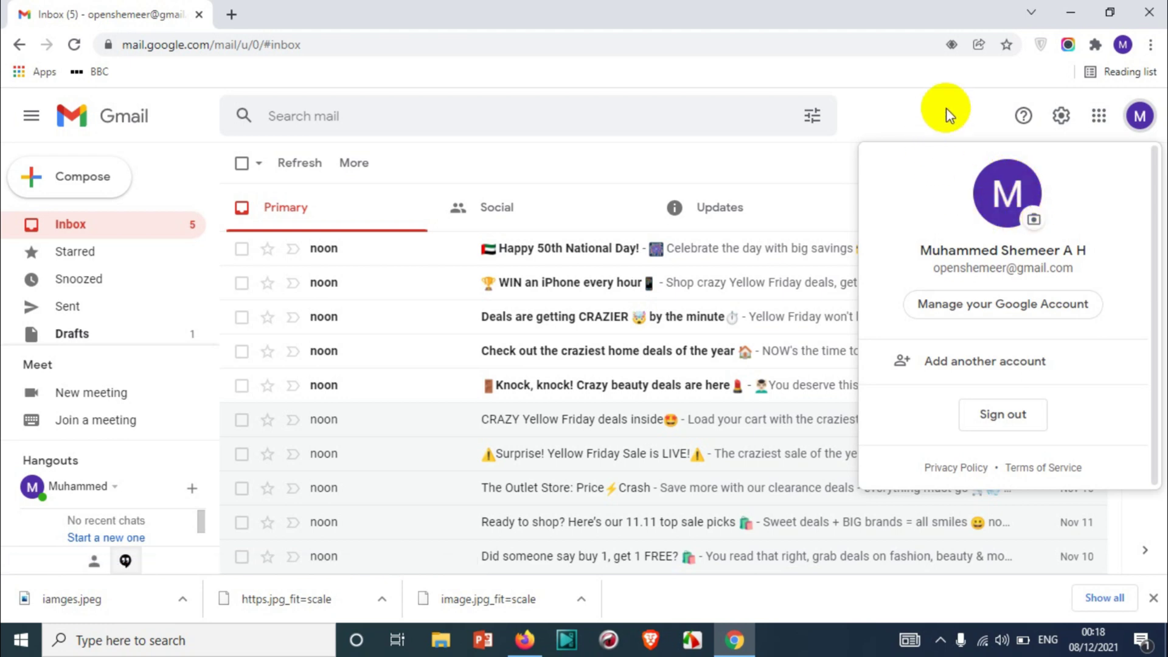
left_click(962, 117)
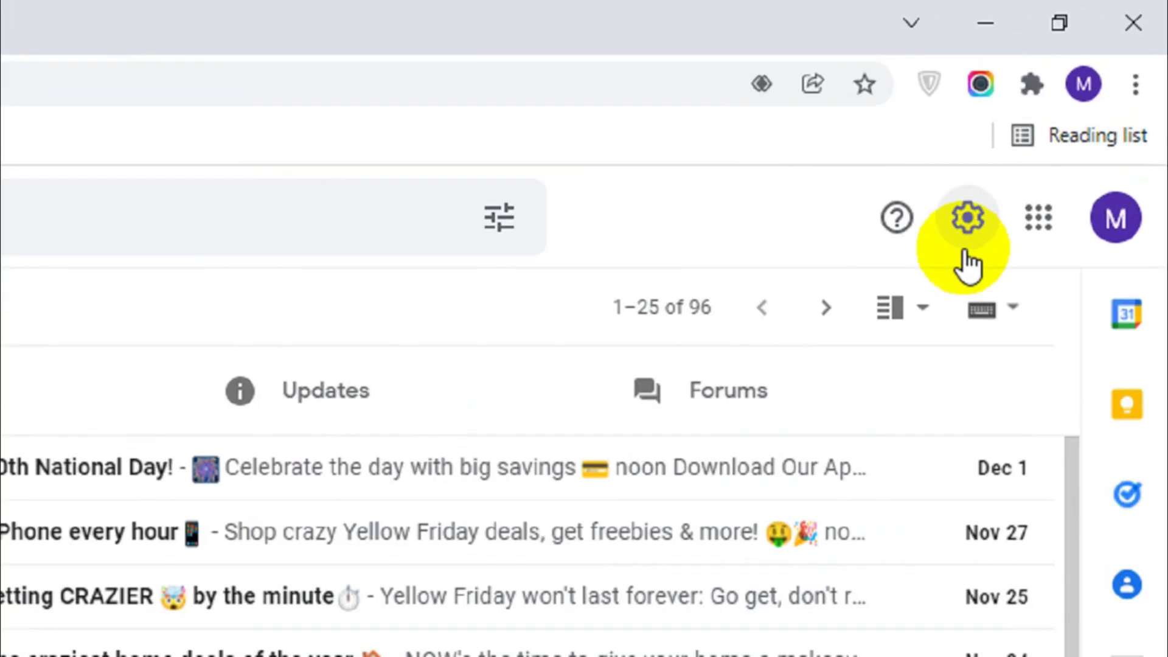
left_click(1140, 121)
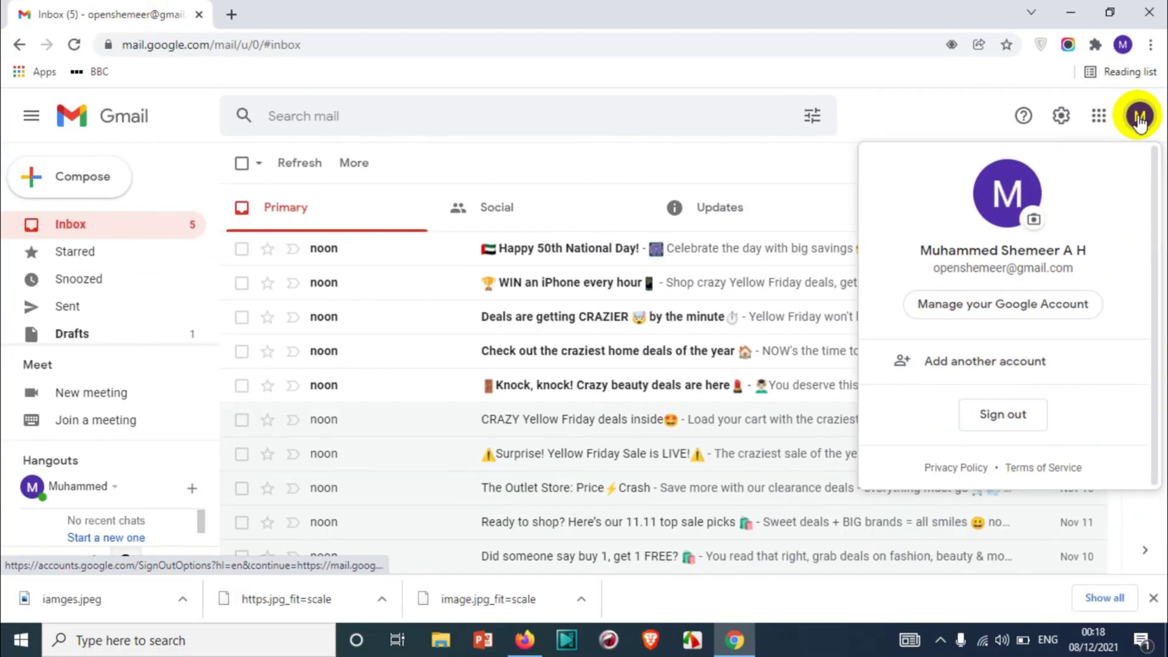
left_click(1034, 220)
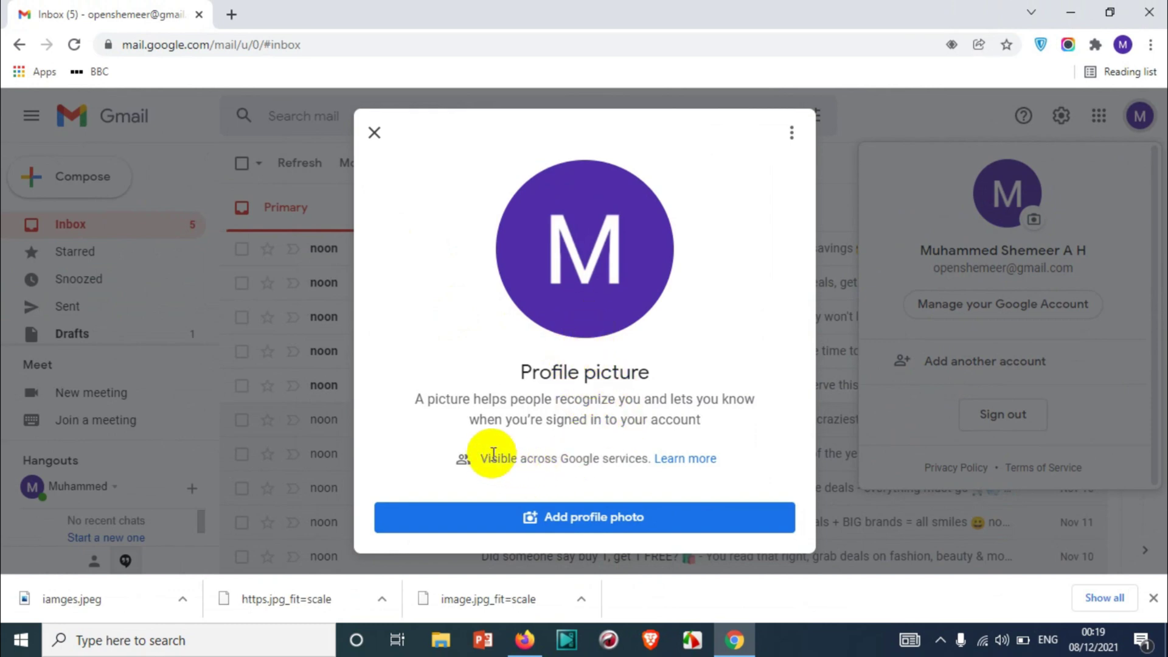
Highlight the 'Visible across Google services' note, then clear the selection.
left_click_drag(493, 453, 478, 458)
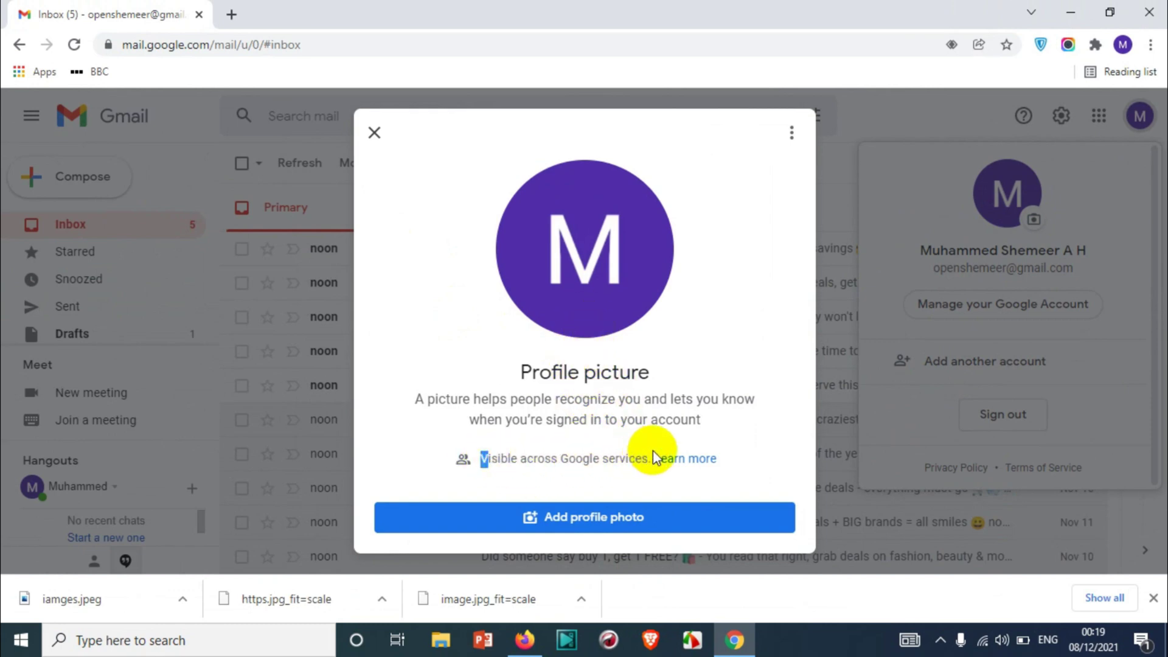
left_click_drag(649, 458, 481, 453)
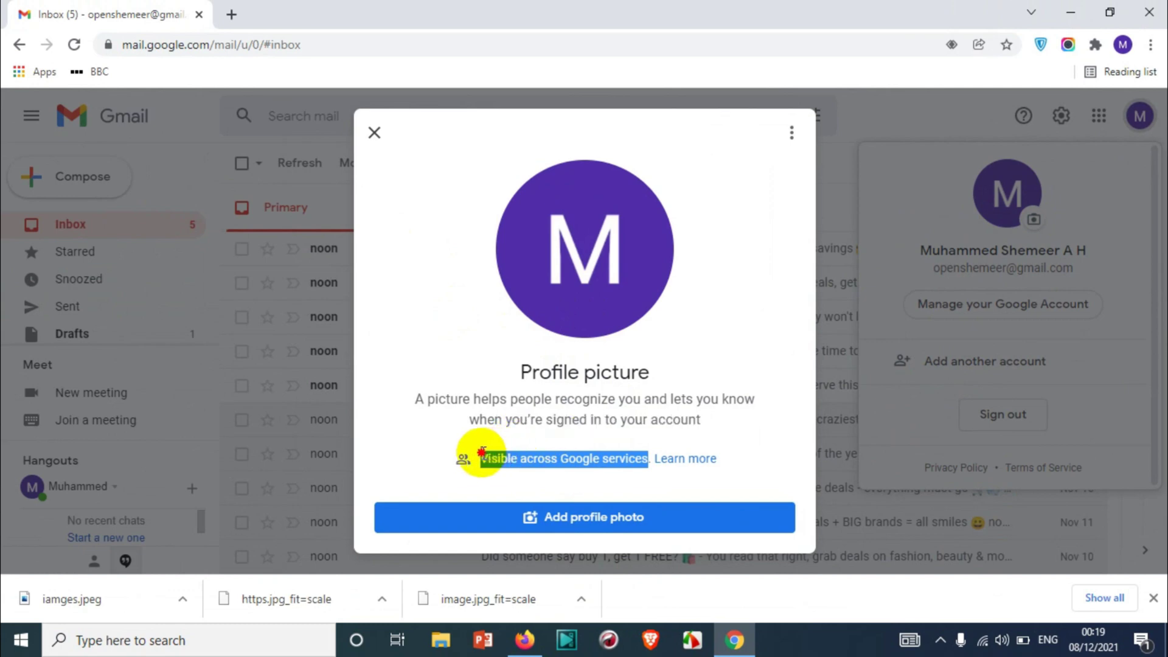
left_click(623, 385)
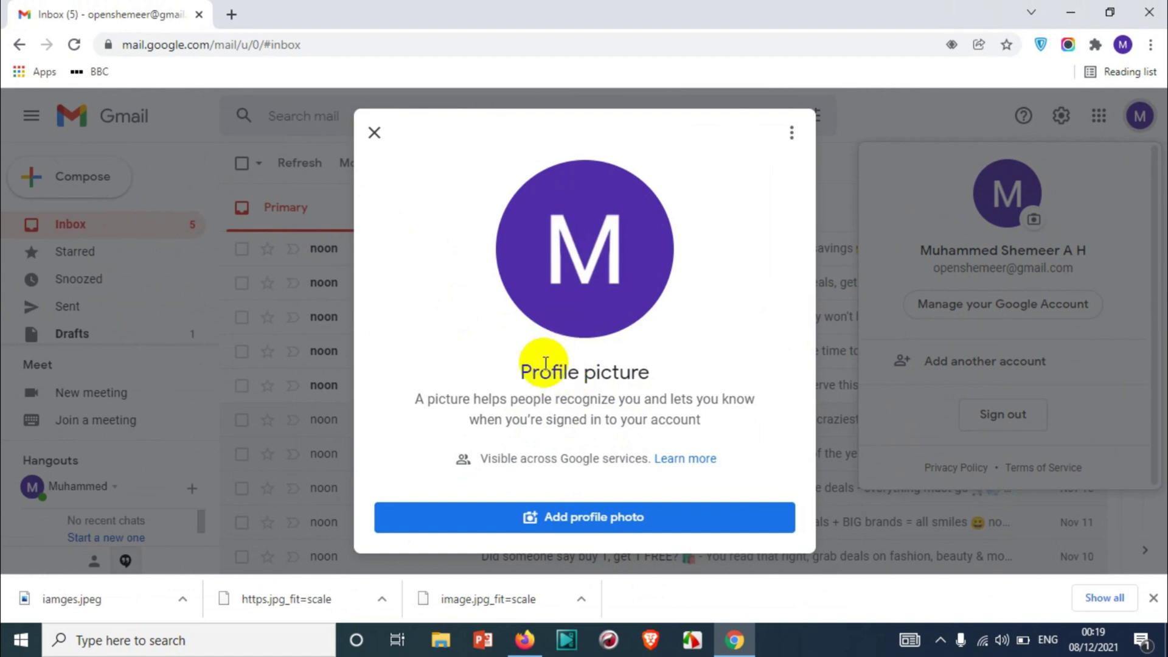
Choose Add profile photo, try Camera with permission, then switch to uploading from the computer.
left_click(564, 524)
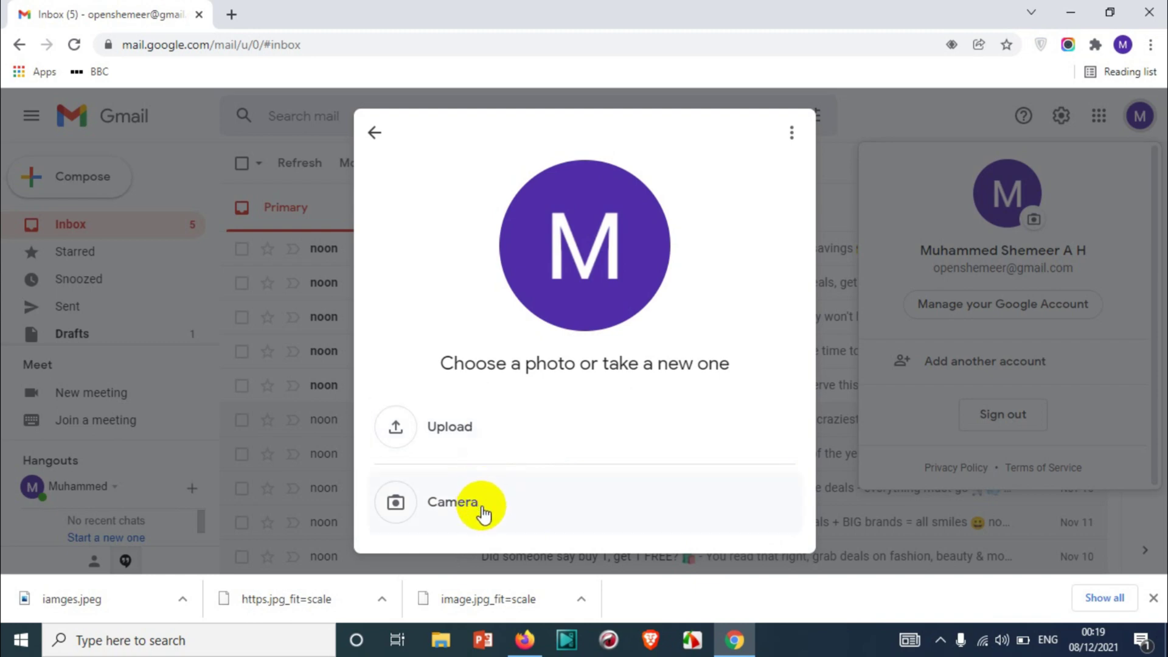
left_click(481, 509)
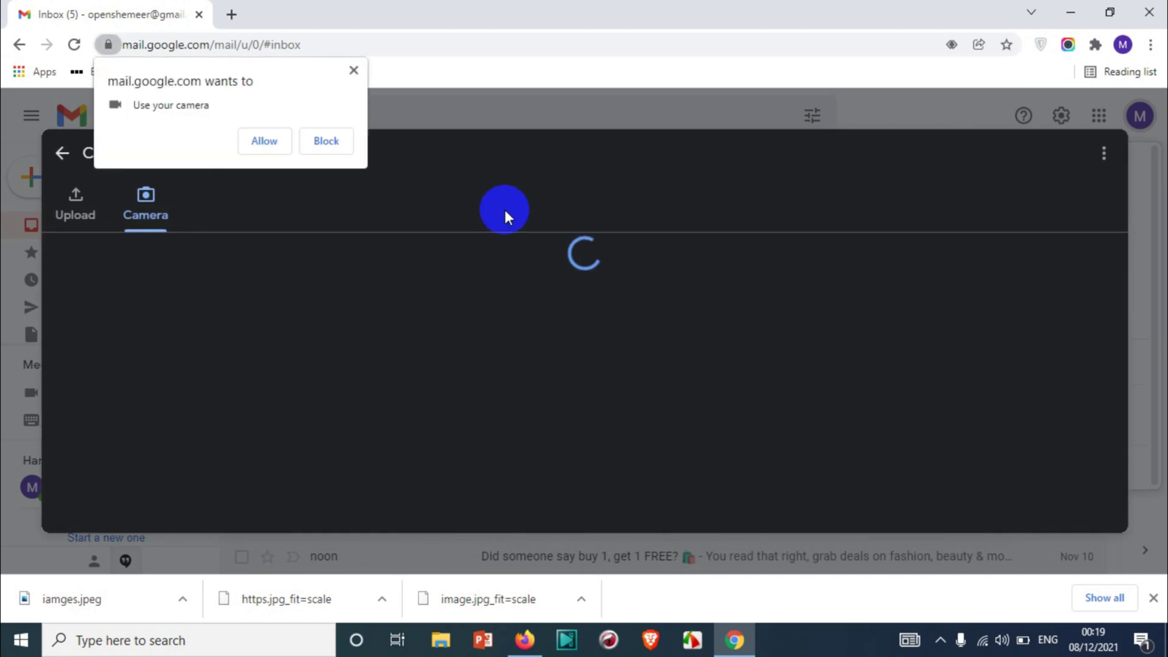
left_click(265, 140)
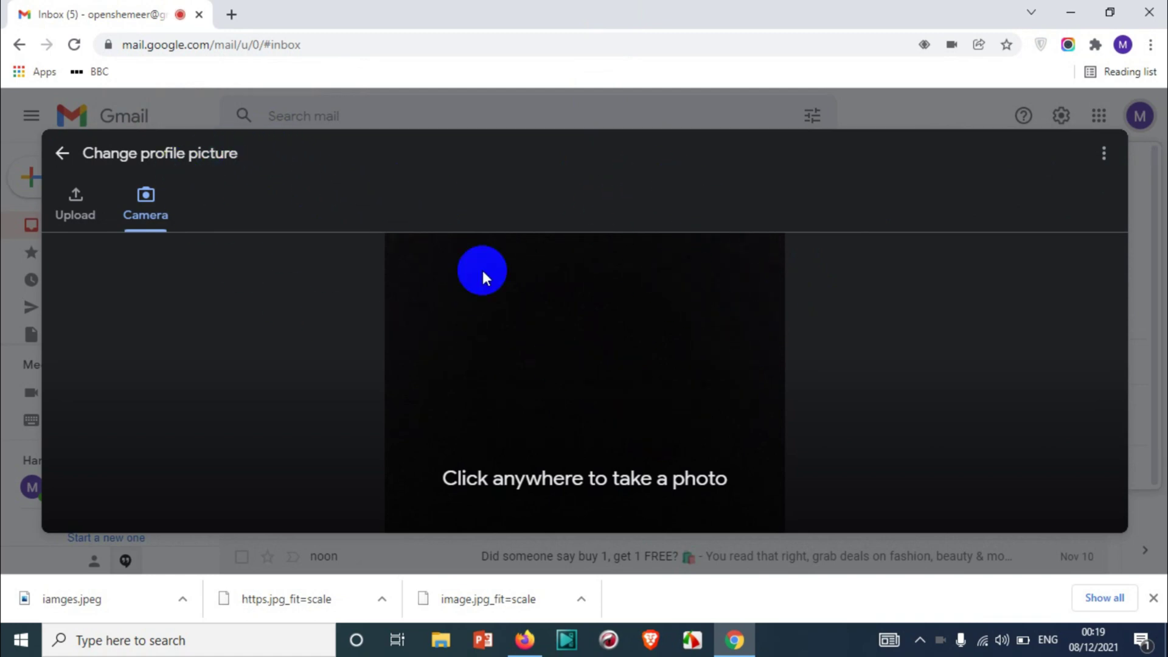
left_click(64, 159)
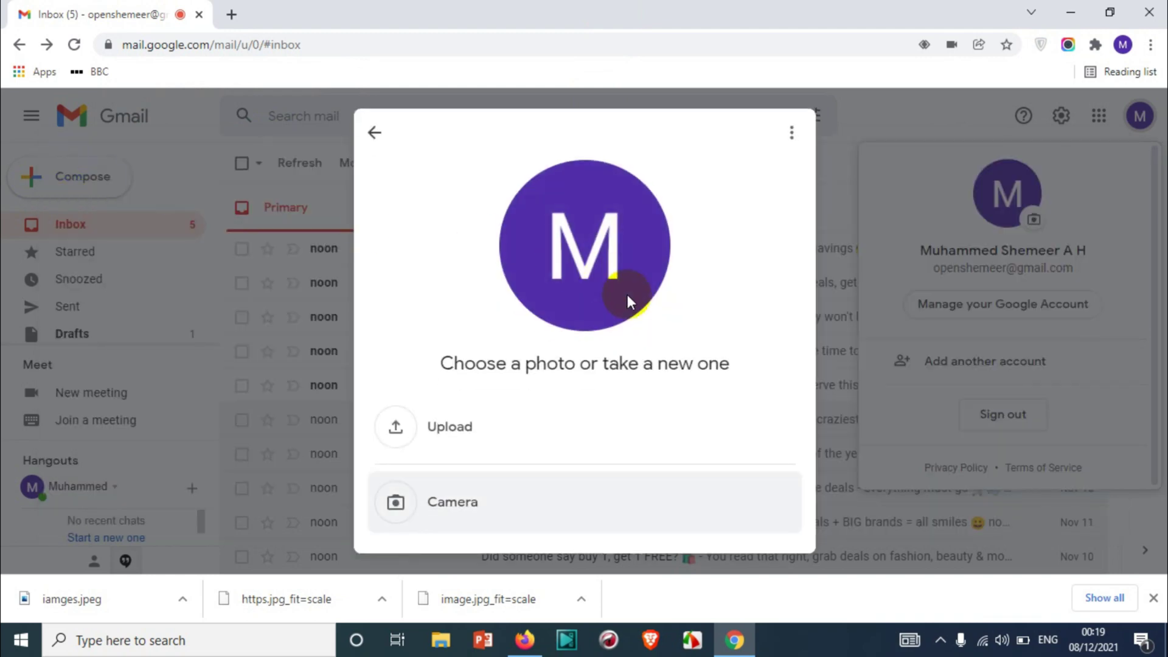
left_click(452, 433)
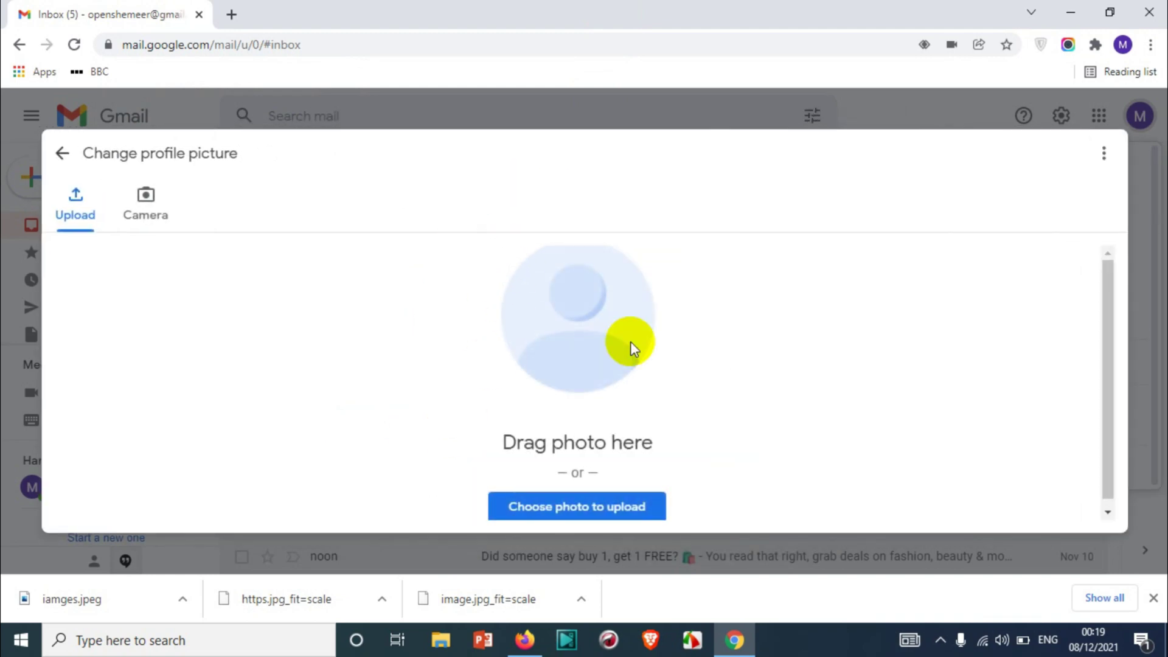
Upload open.jpeg, shift it left in the crop frame, and save it as profile picture.
left_click(606, 510)
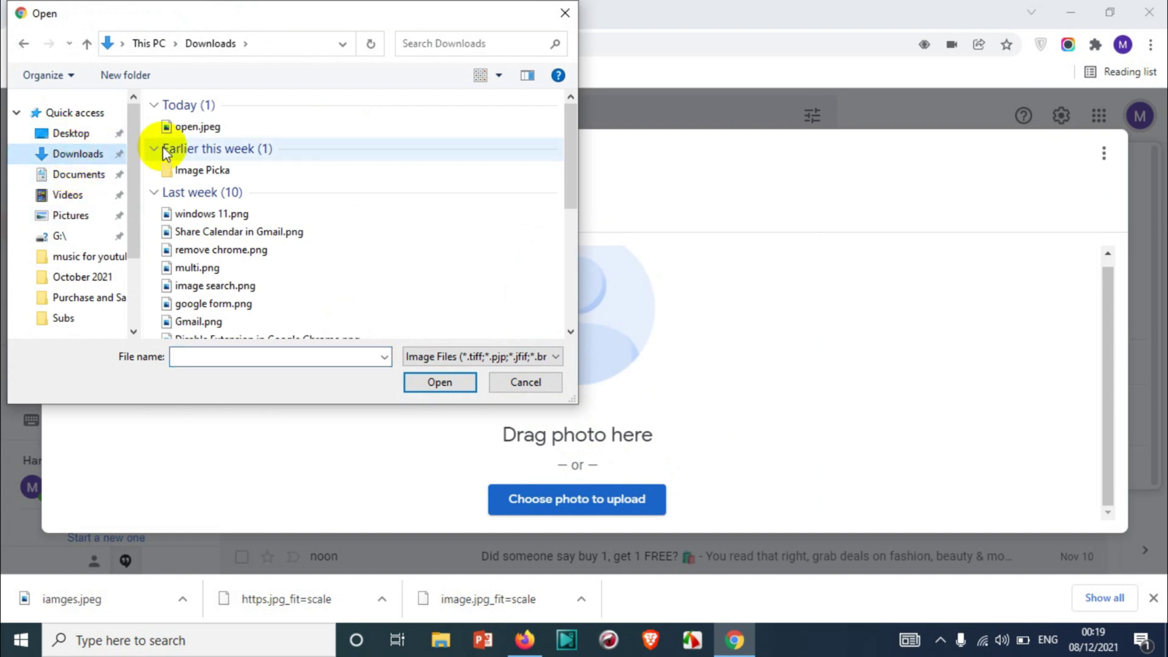
double_click(280, 124)
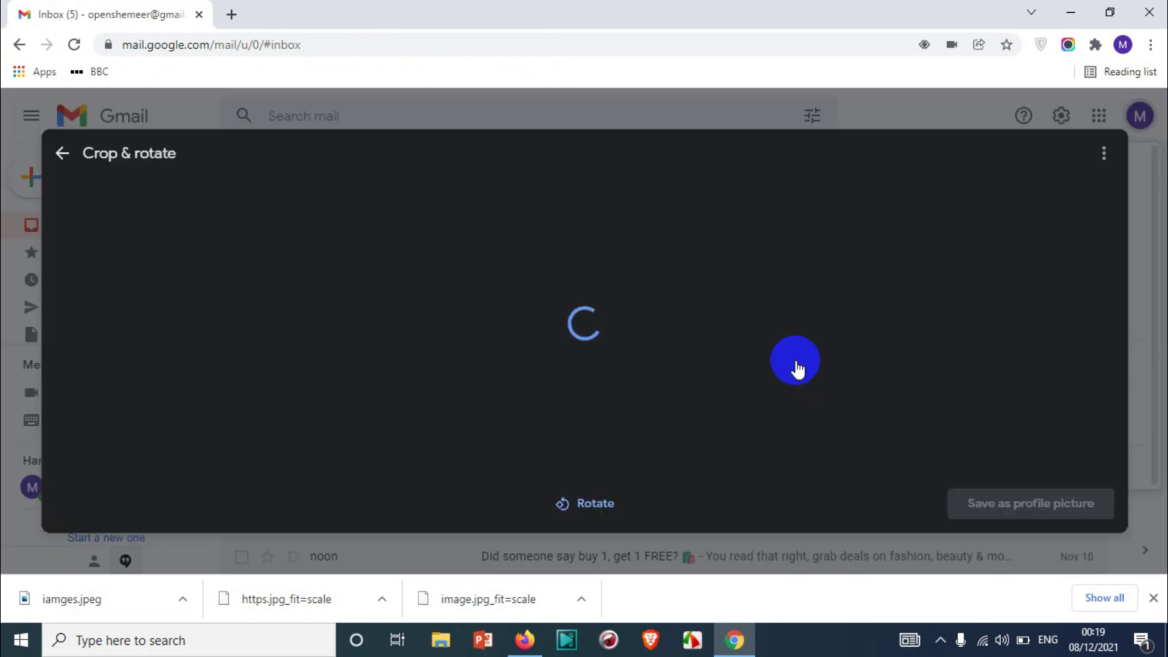
mouse_move(652, 334)
left_mouse_down()
mouse_move(683, 334)
mouse_move(635, 333)
left_mouse_up()
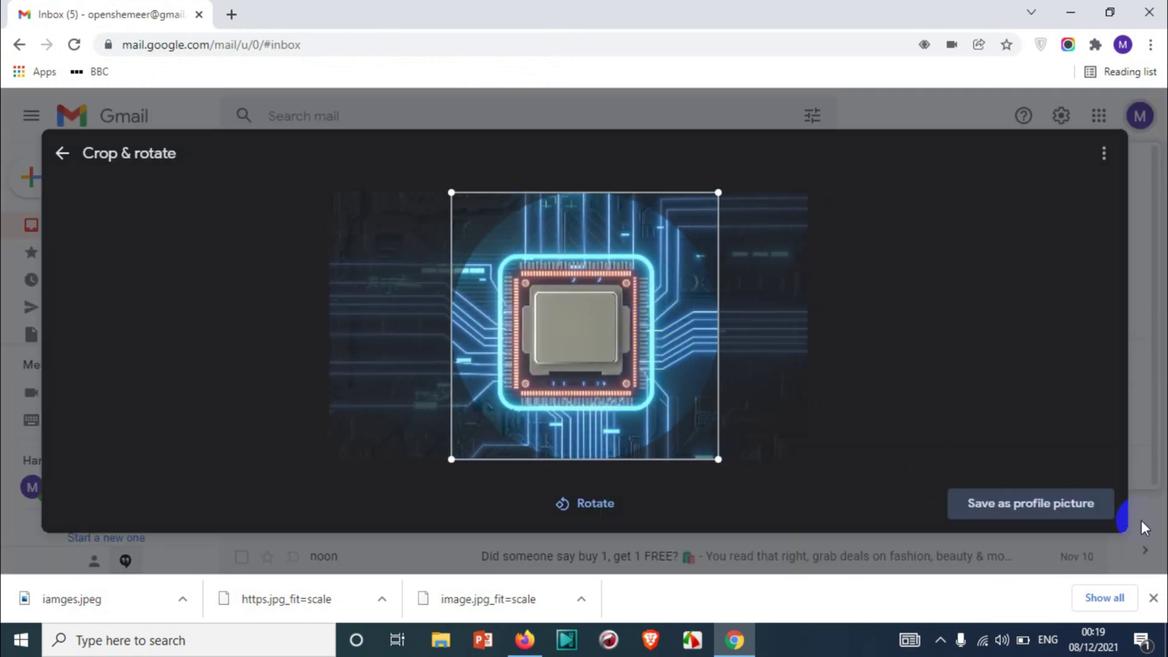
left_click(1072, 505)
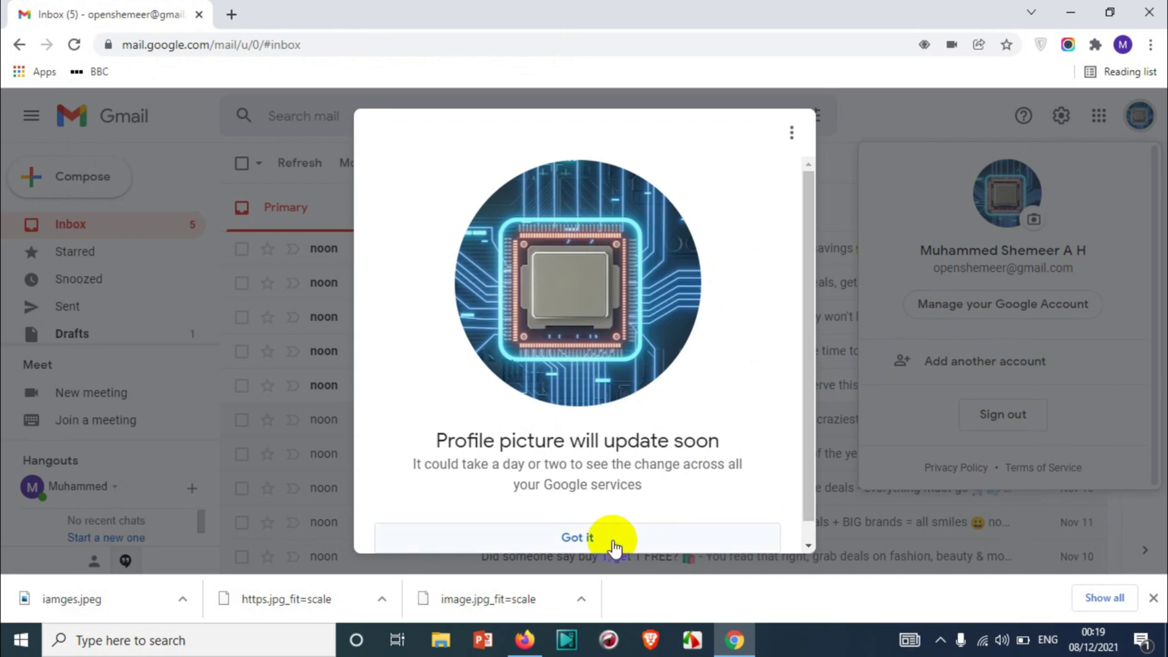
Dismiss the update notice and check the new chip avatar in the account panel.
left_click(608, 535)
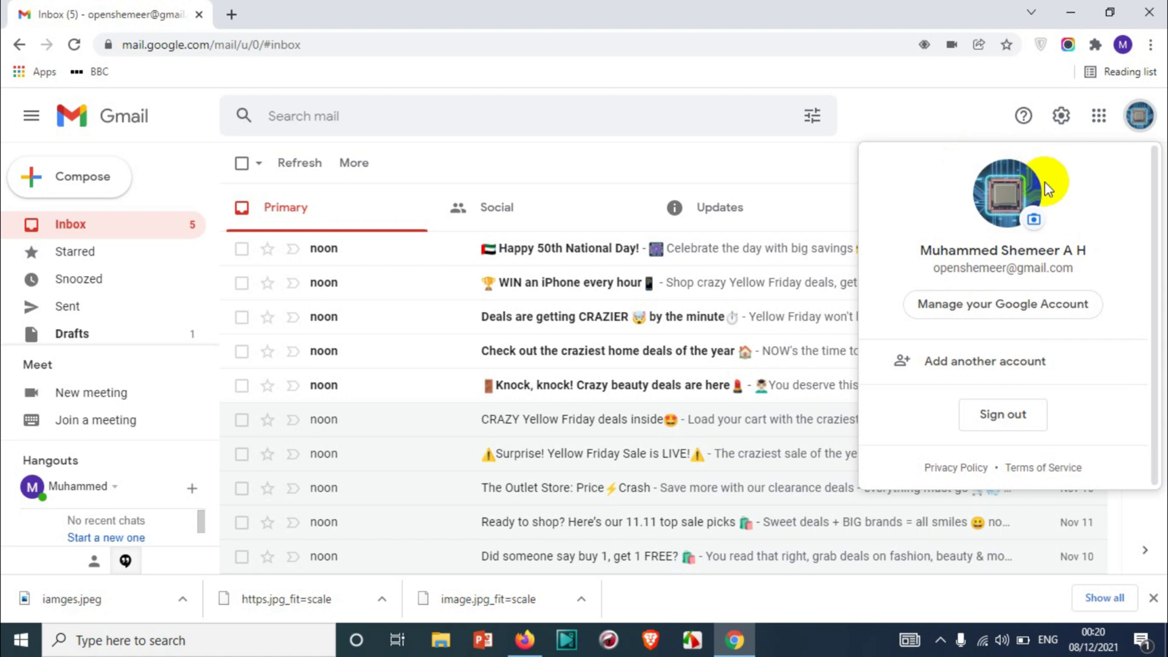
left_click(962, 118)
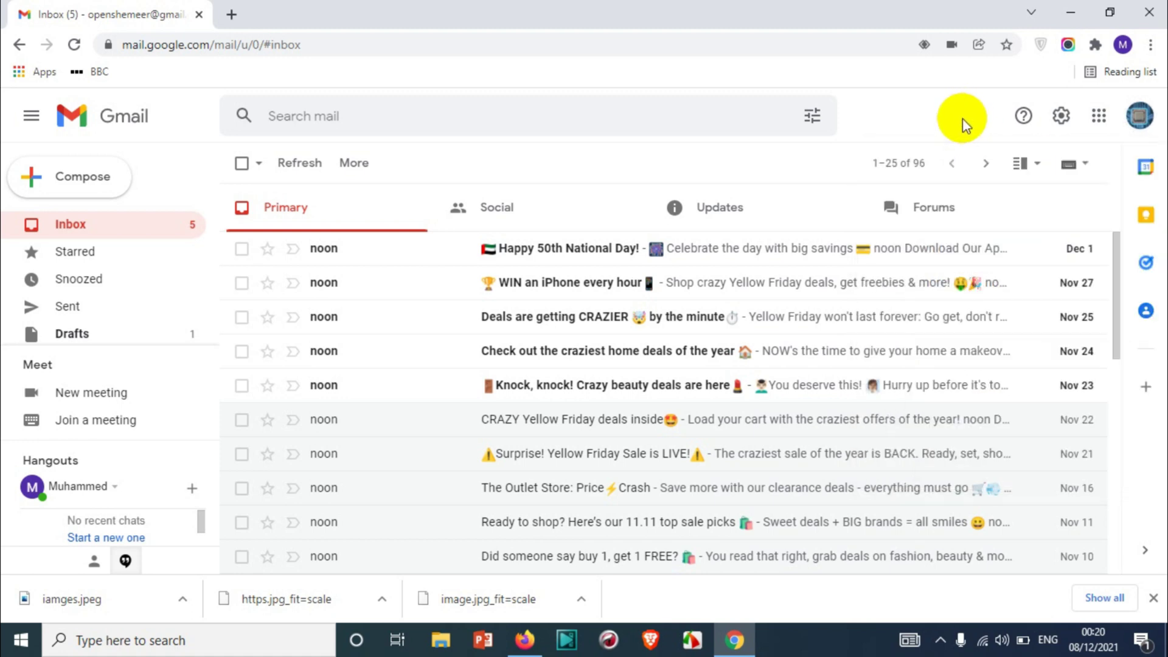
left_click(1136, 118)
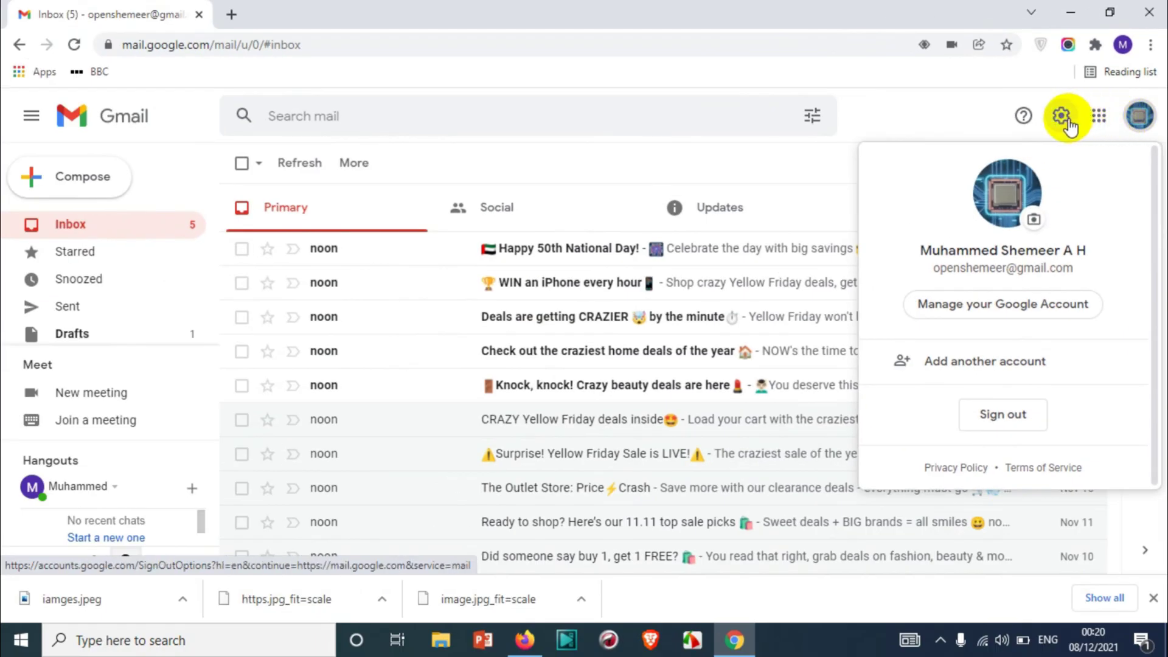
left_click(941, 115)
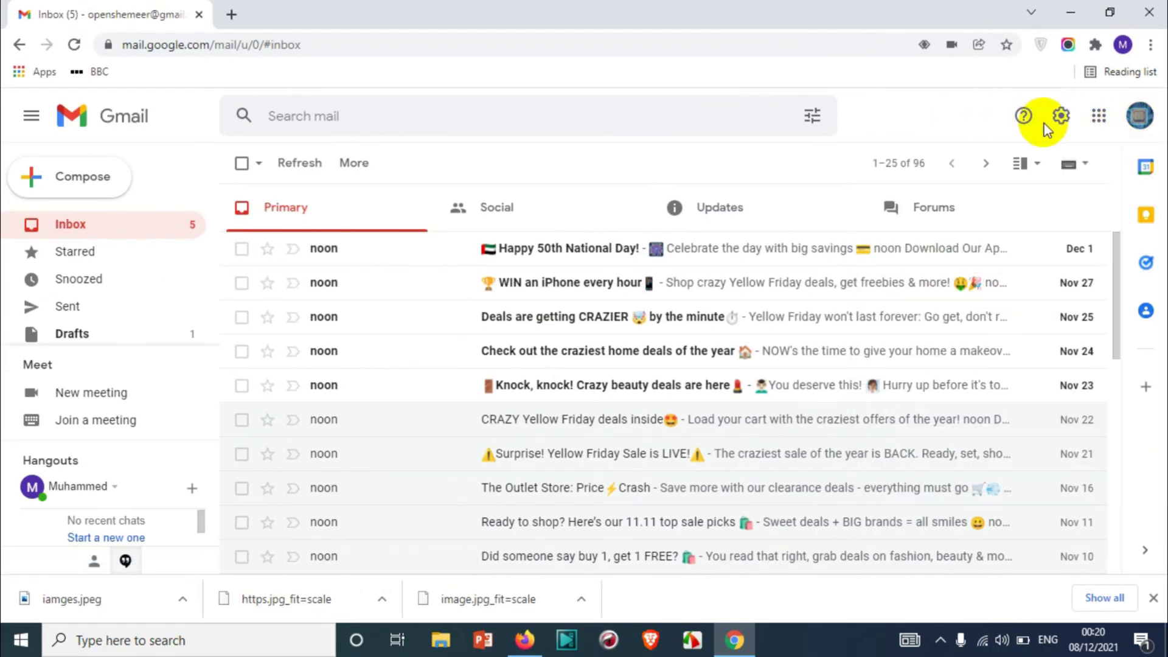
Go from Quick settings to See all settings and locate the My picture setting.
left_click(1061, 122)
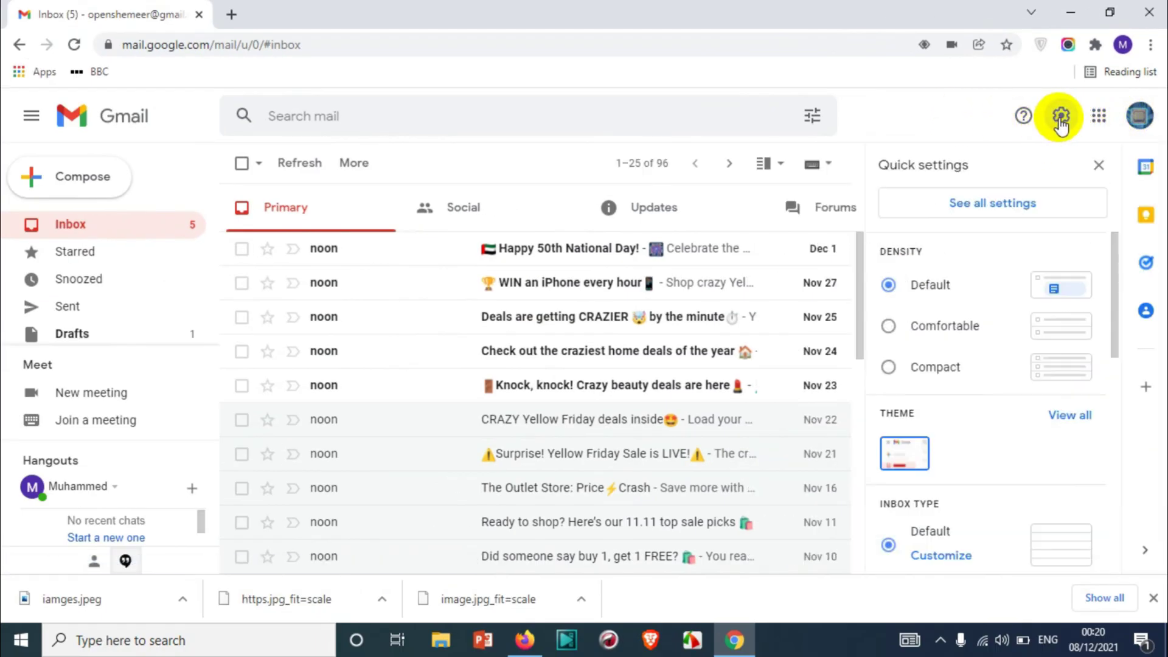
left_click(1024, 205)
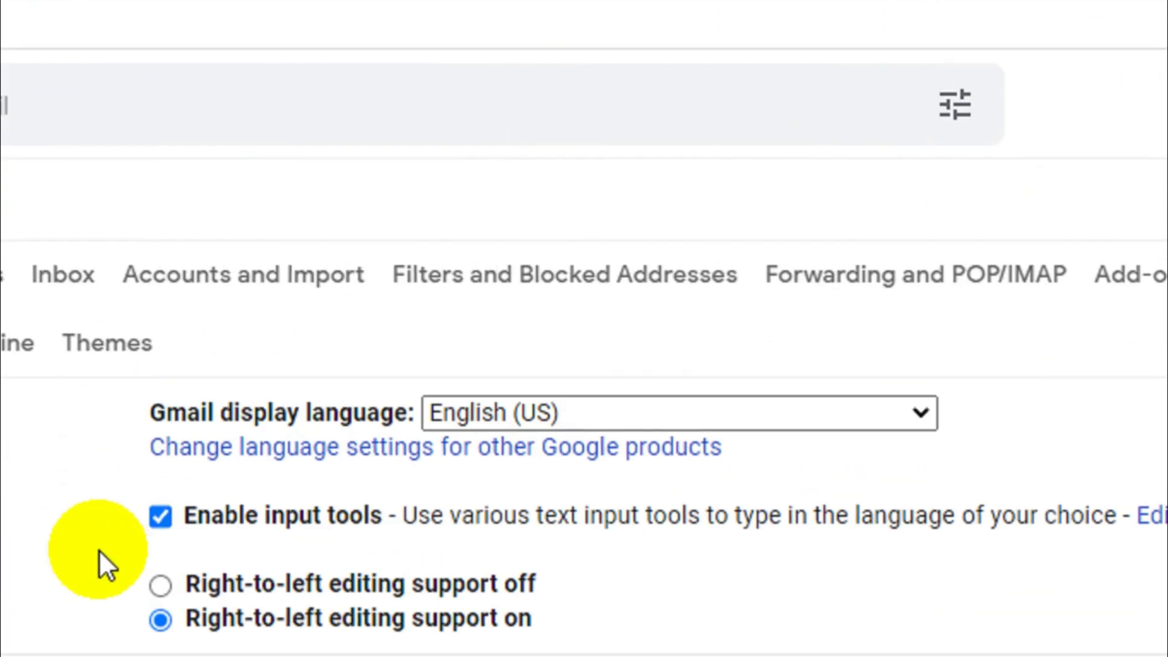
scroll(375, 379, "down", 5)
scroll(376, 378, "down", 15)
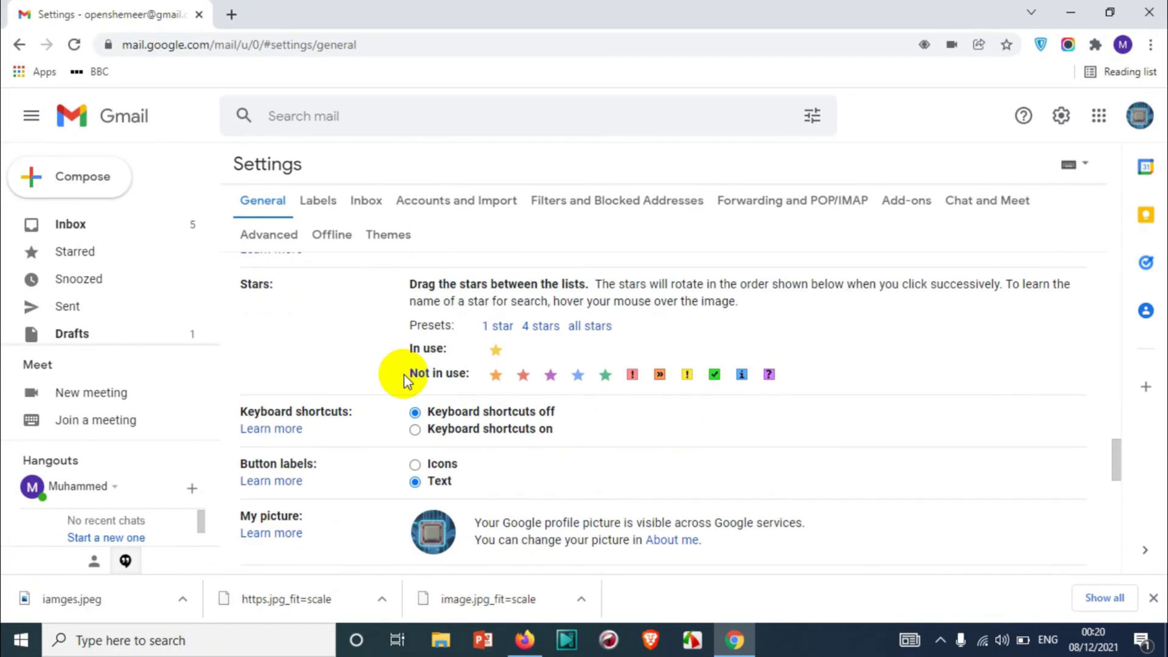
left_click_drag(239, 413, 307, 417)
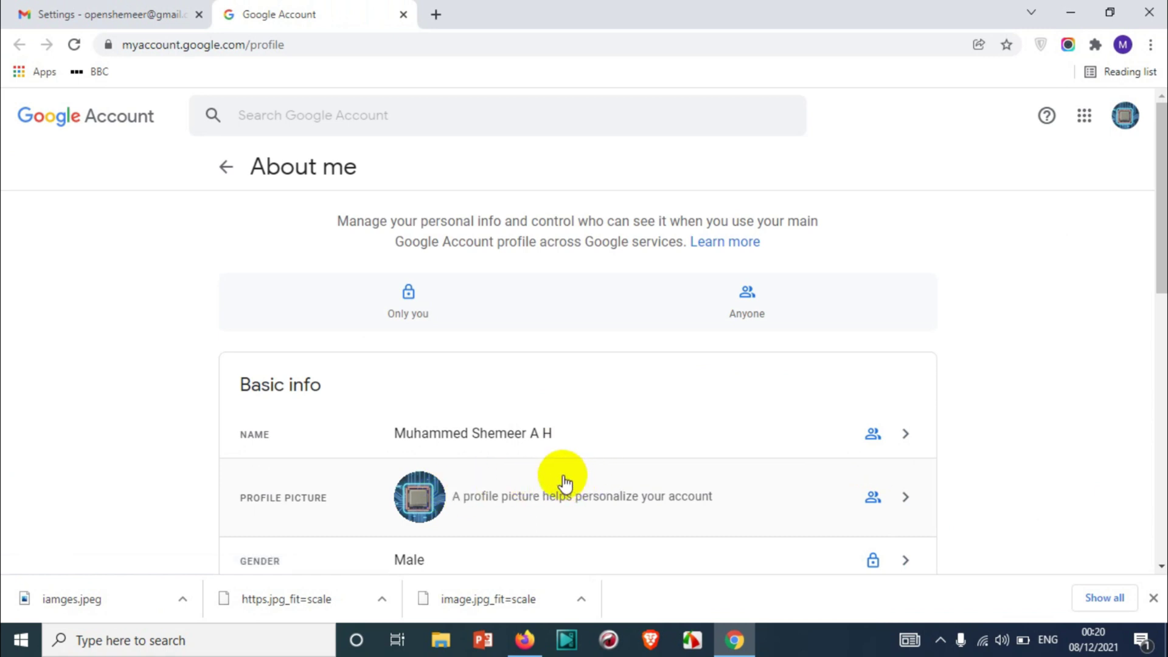
Review the chip profile picture details and Change view without replacing the picture.
left_click(708, 496)
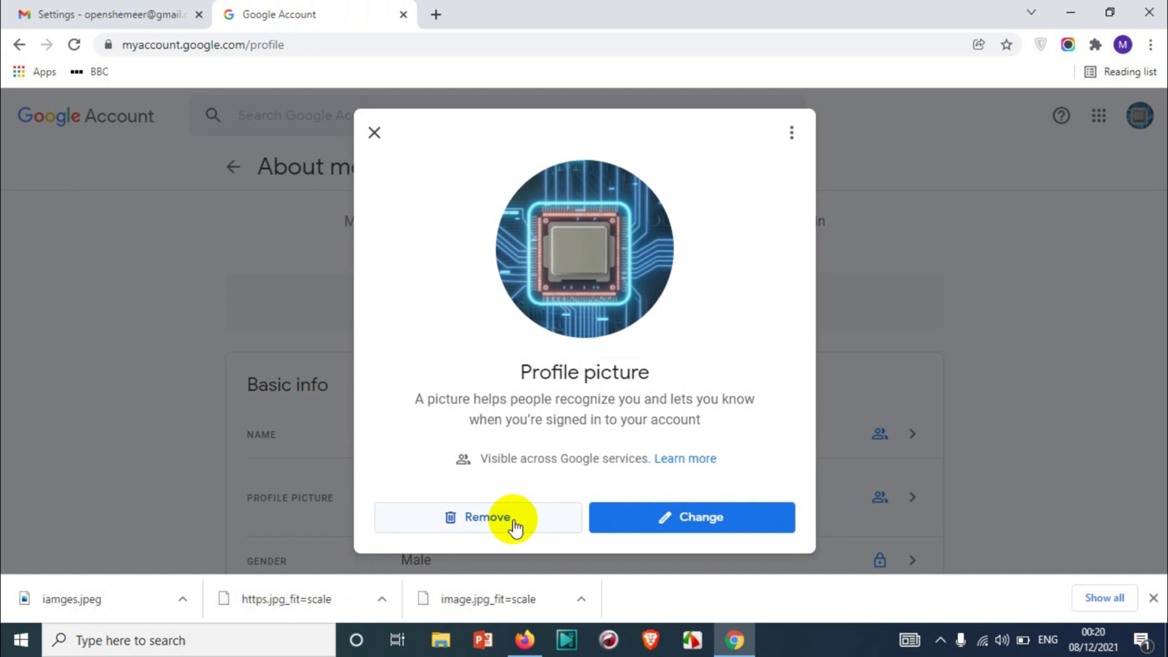
left_click(673, 517)
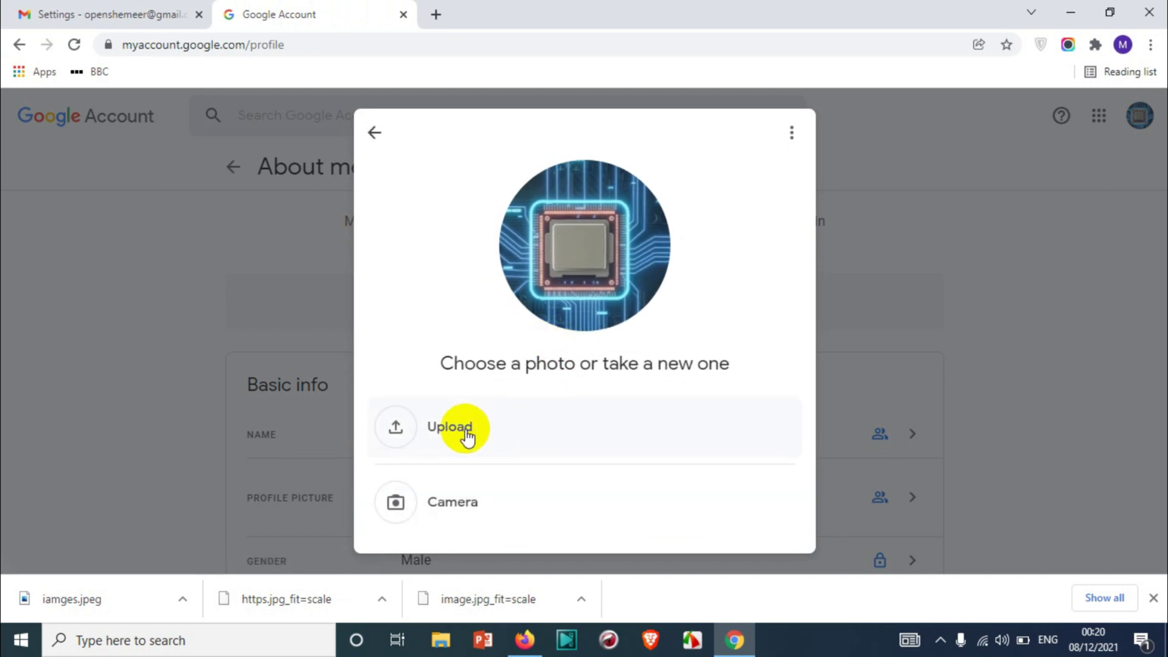
left_click(529, 426)
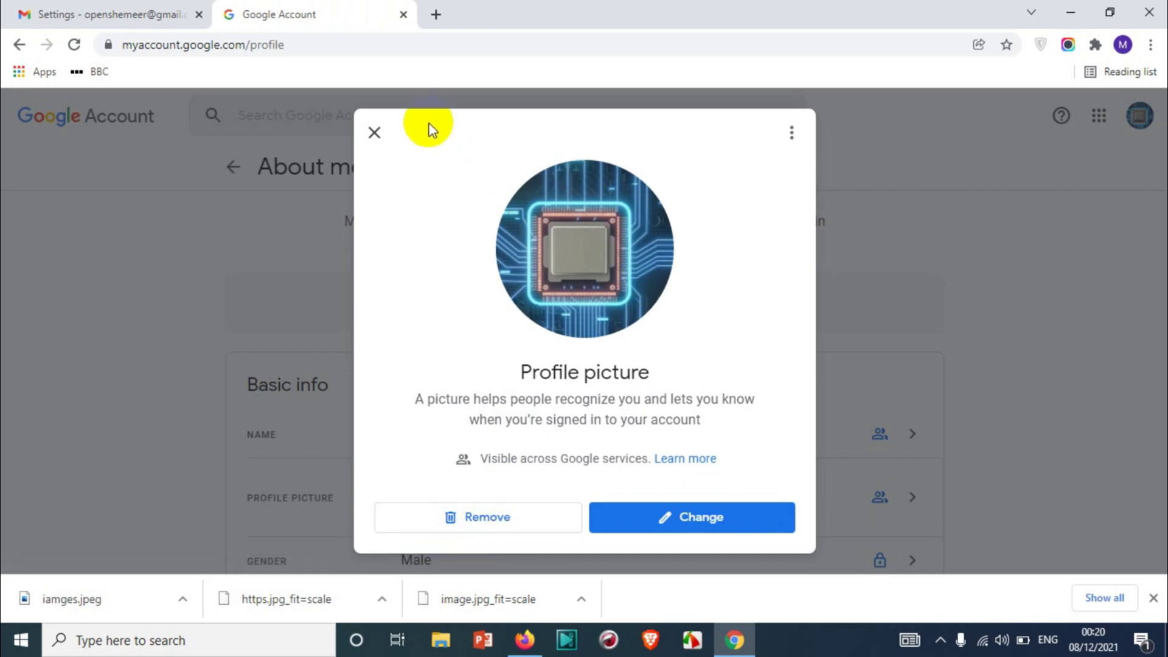
left_click(374, 133)
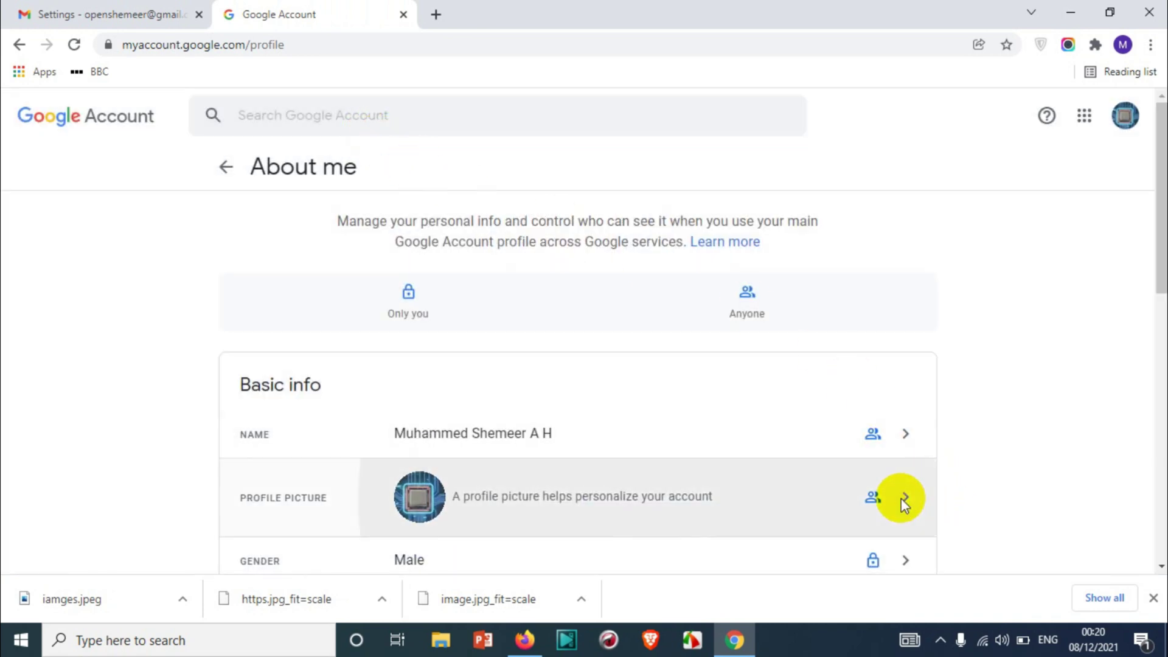
left_click(901, 498)
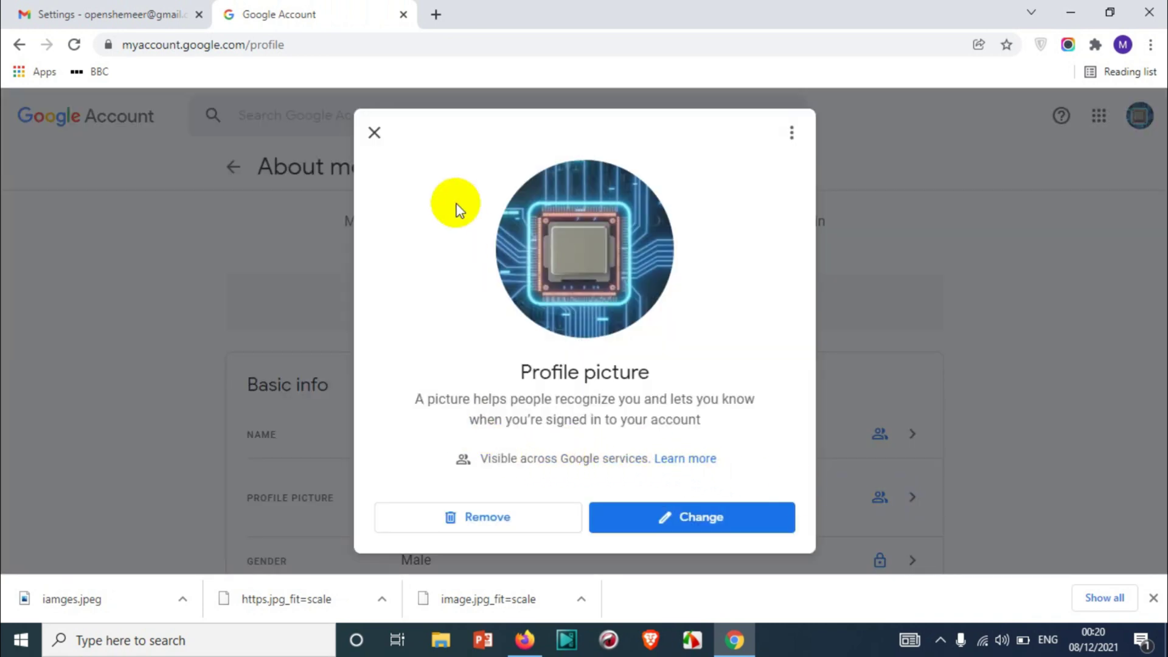
left_click(374, 133)
Dismiss the downloads bar and return to the Gmail Settings tab, then Inbox.
scroll(1016, 433, "down", 4)
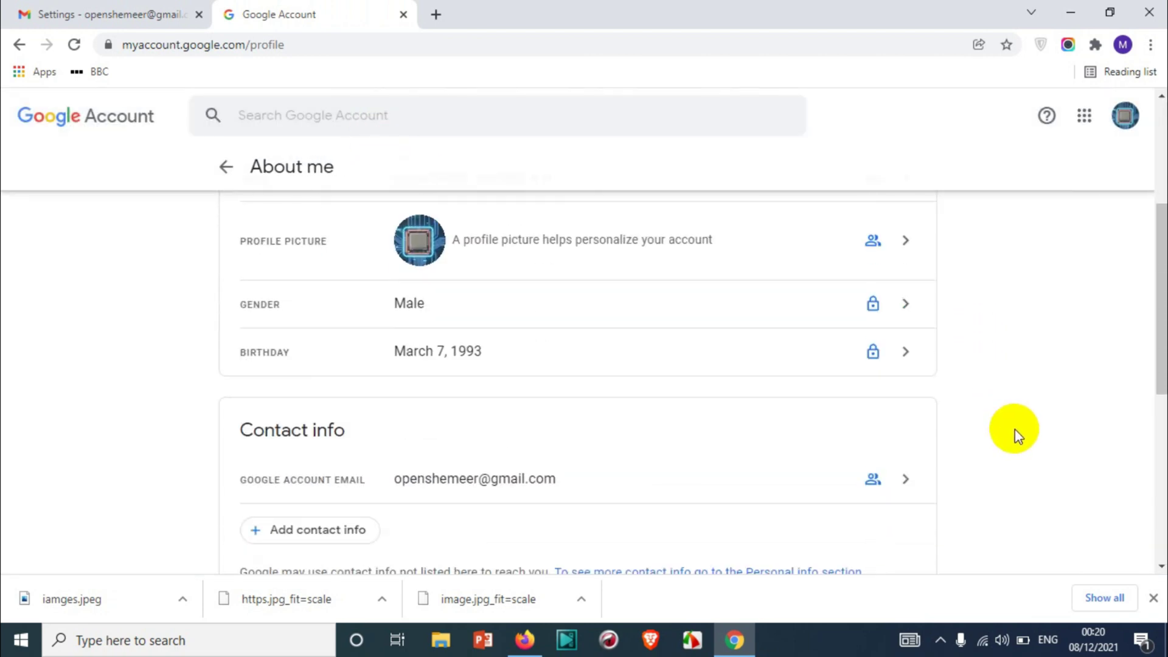
scroll(1022, 441, "up", 1)
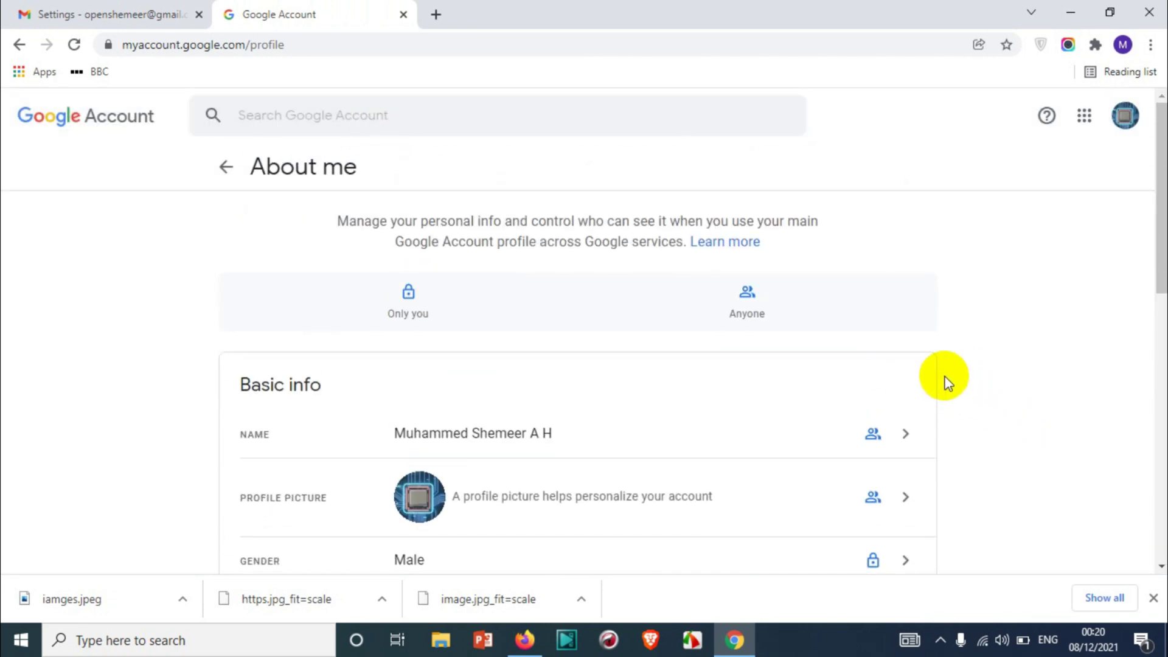
left_click(1154, 598)
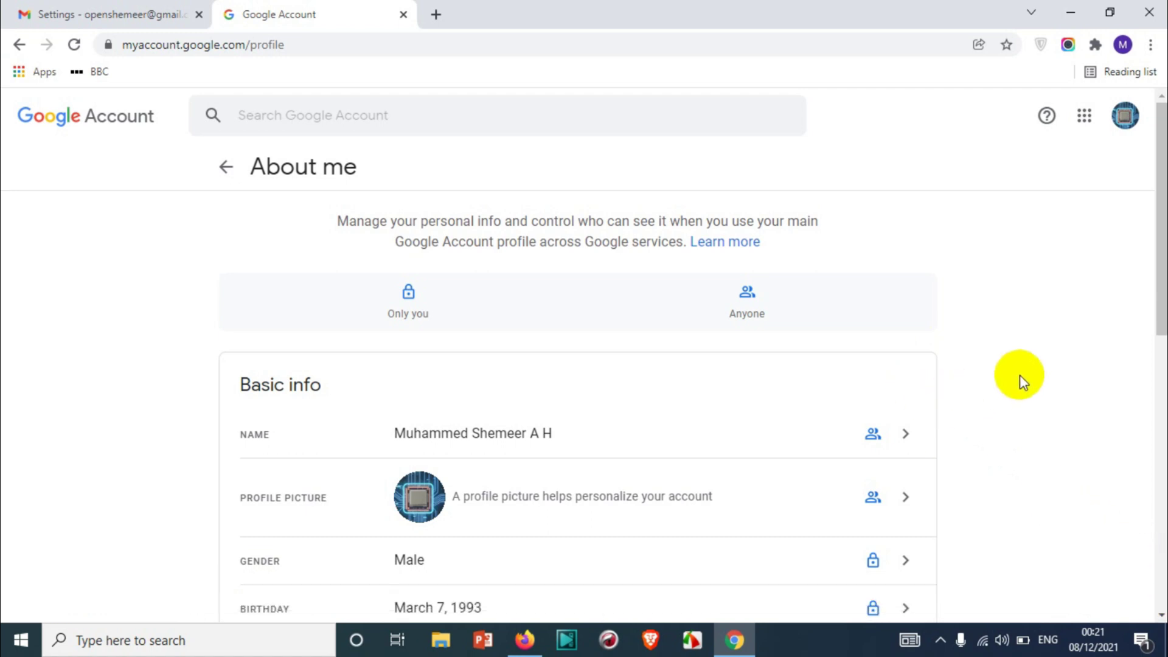
left_click(63, 8)
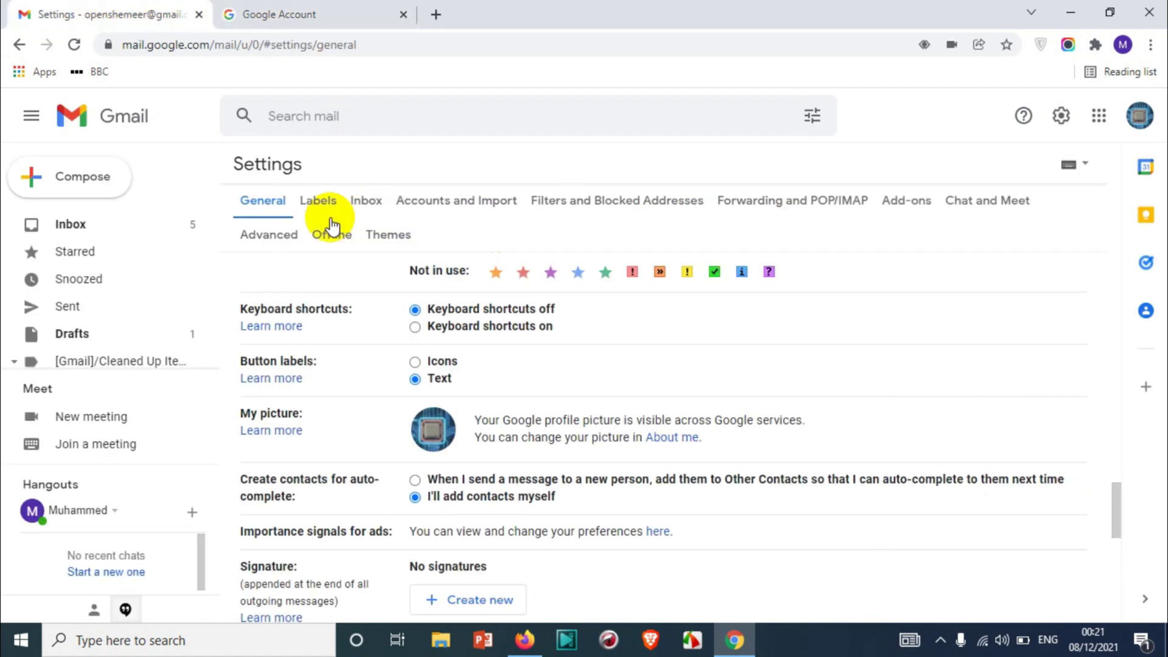
left_click(92, 225)
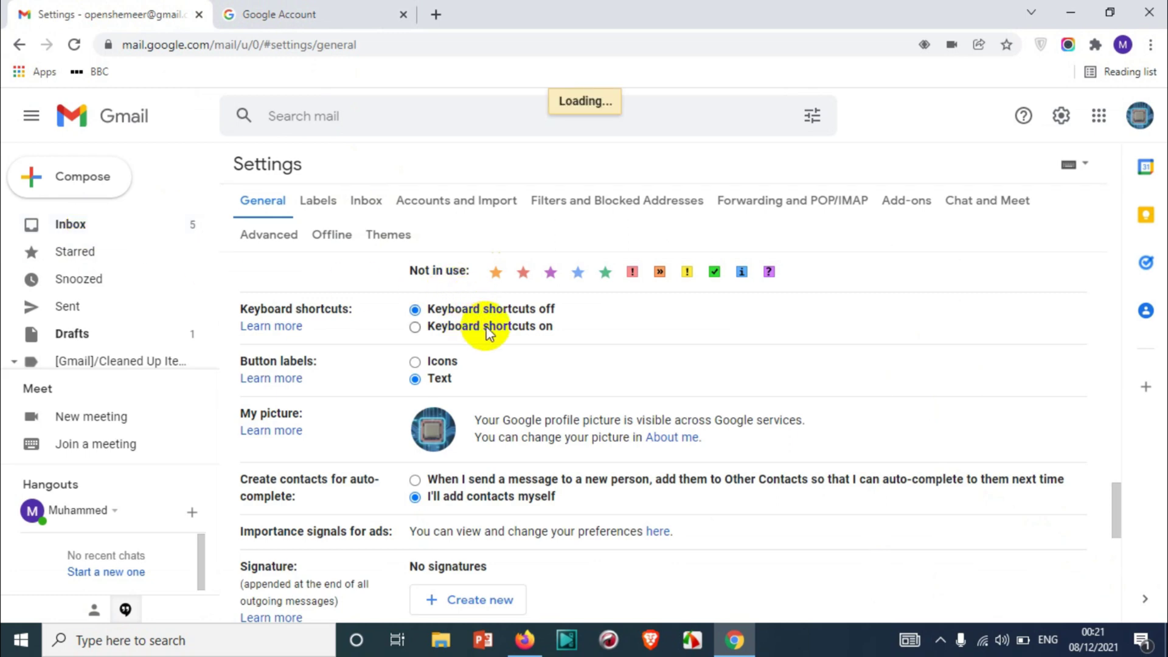